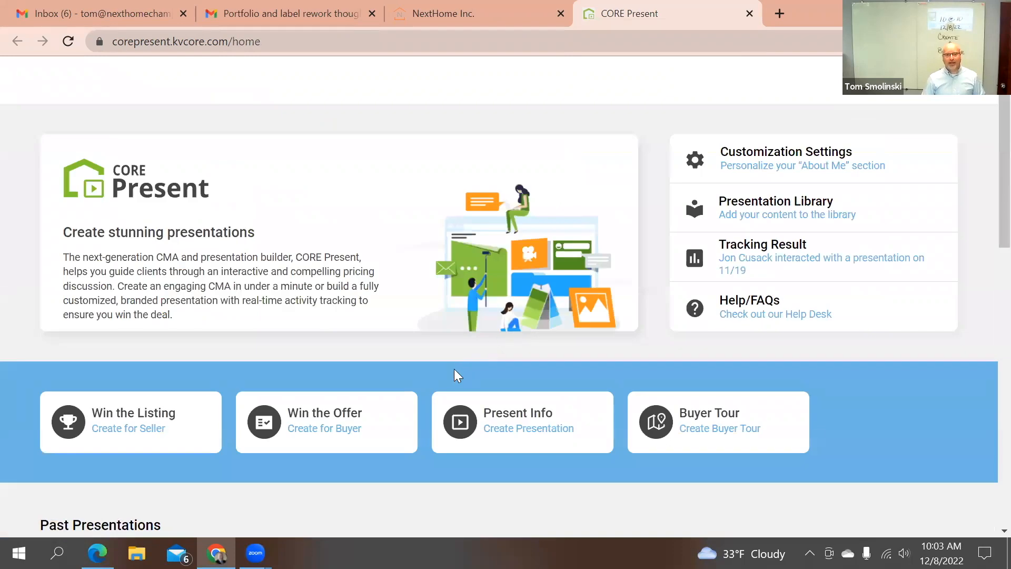
- Create a new buyer tour and add the listings with MLS IDs 22047745, 22010903 and 22048813
{"action": "scroll", "coordinate": [444, 256], "scroll_direction": "down", "scroll_amount": 3}
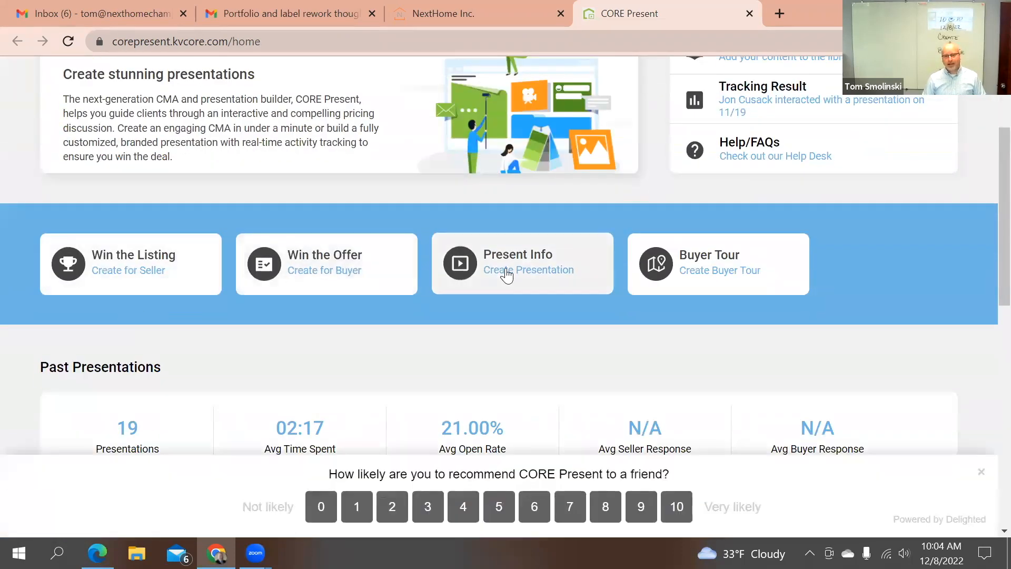
{"action": "left_click", "coordinate": [709, 269]}
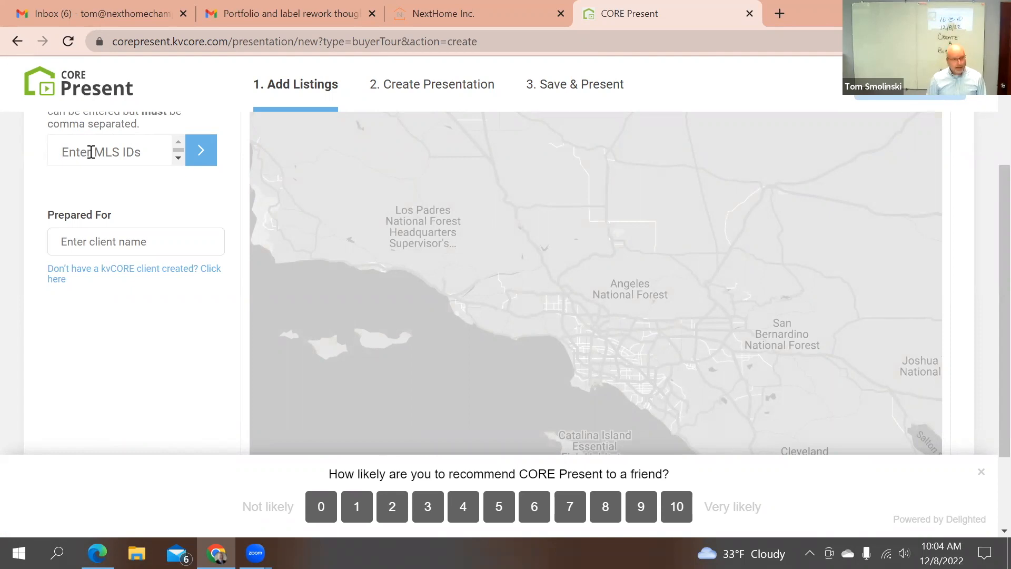
{"action": "scroll", "coordinate": [135, 244], "scroll_direction": "up", "scroll_amount": 1}
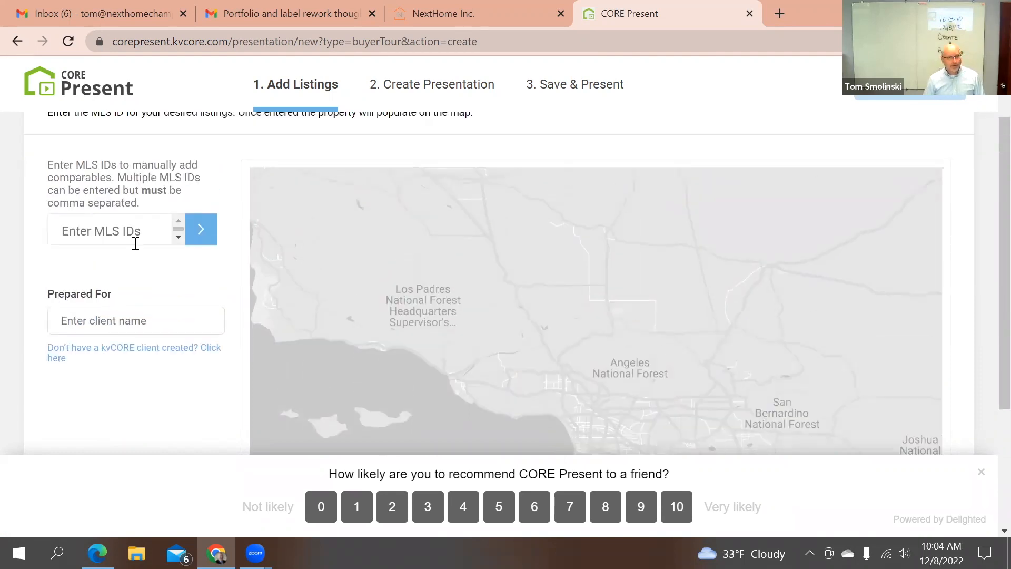
{"action": "left_click", "coordinate": [95, 233]}
{"action": "type", "text": "22047745, 2201"}
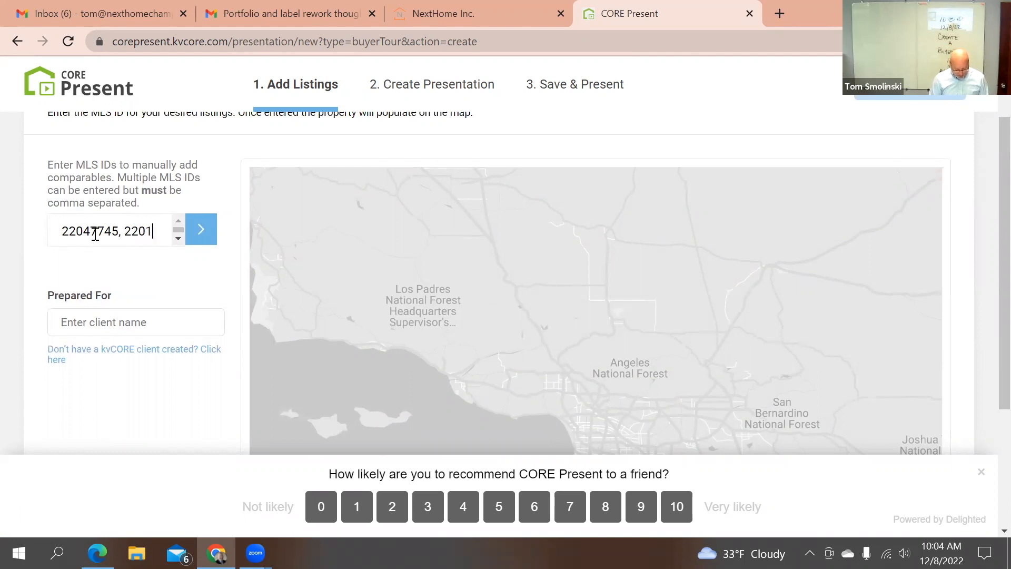
{"action": "type", "text": "0903, 22"}
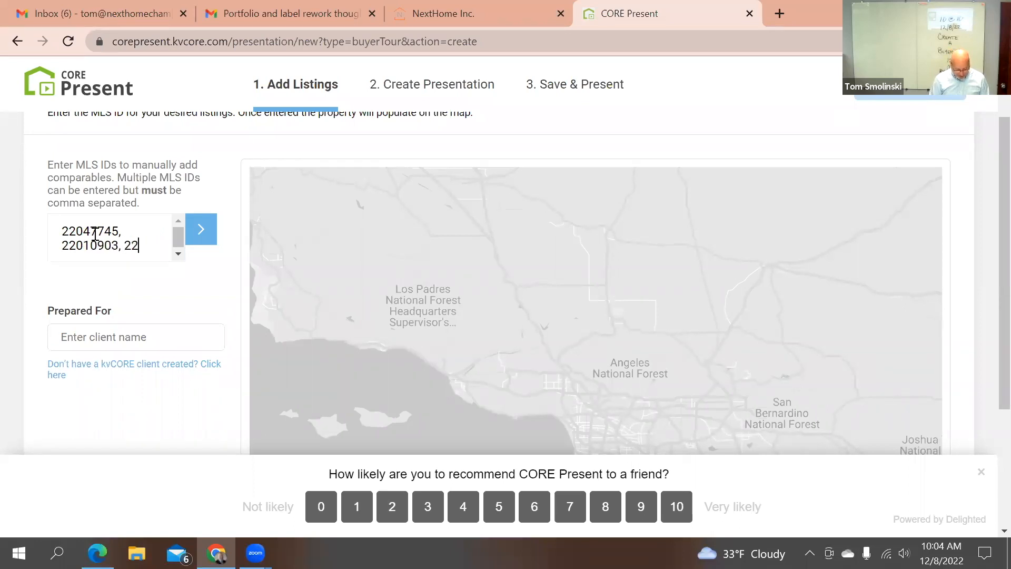
{"action": "type", "text": "0488"}
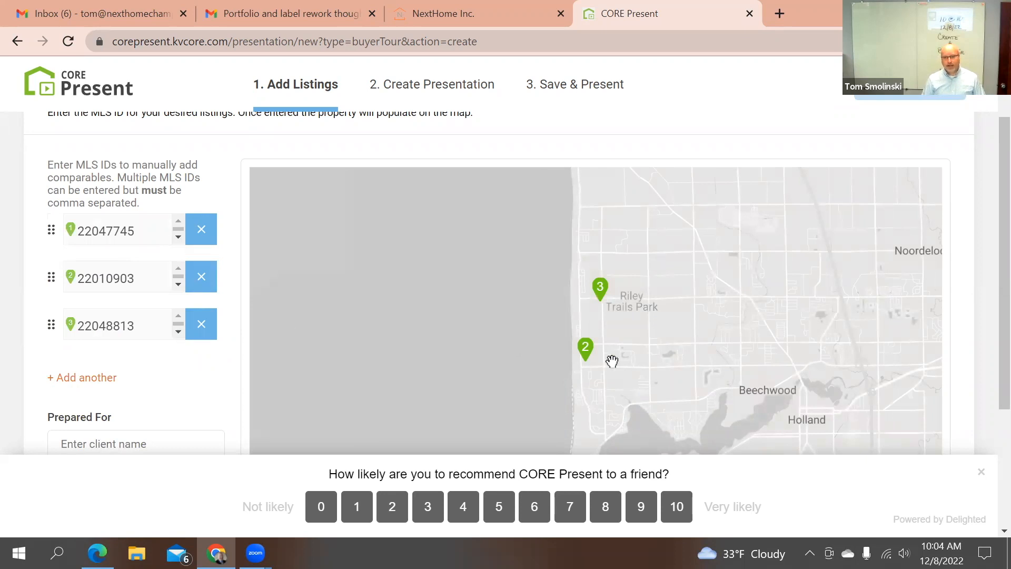
- Move listing 22010903 to third place in the tour order, and return it to second place
{"action": "scroll", "coordinate": [612, 364], "scroll_direction": "down", "scroll_amount": 3}
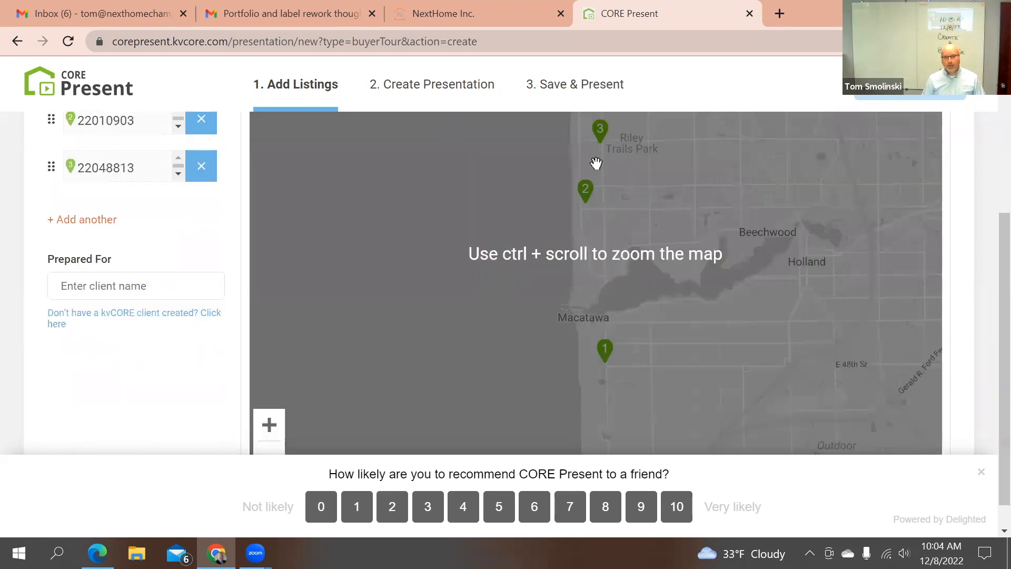
{"action": "scroll", "coordinate": [157, 265], "scroll_direction": "up", "scroll_amount": 1}
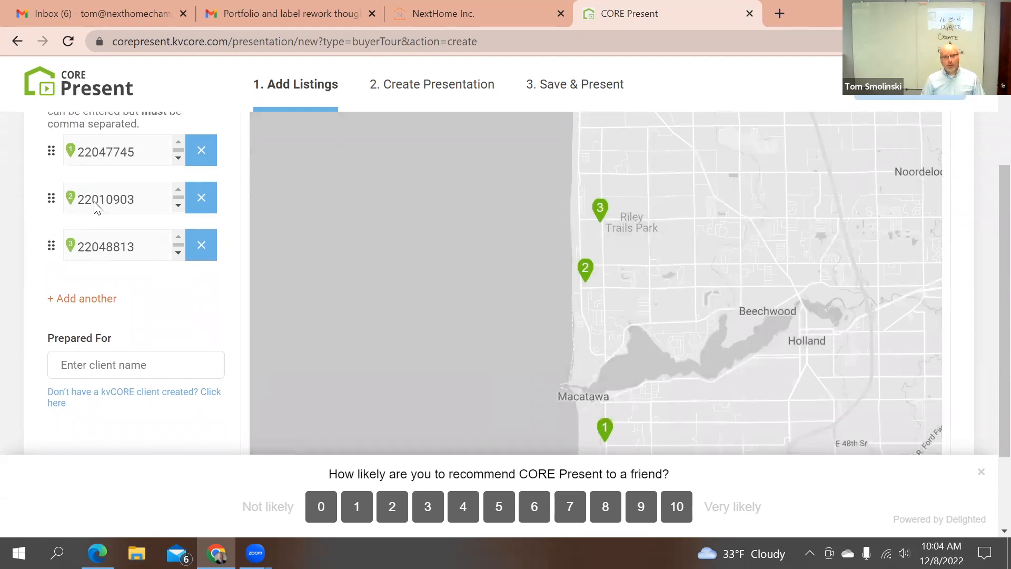
{"action": "left_click_drag", "start_coordinate": [48, 200], "coordinate": [50, 264]}
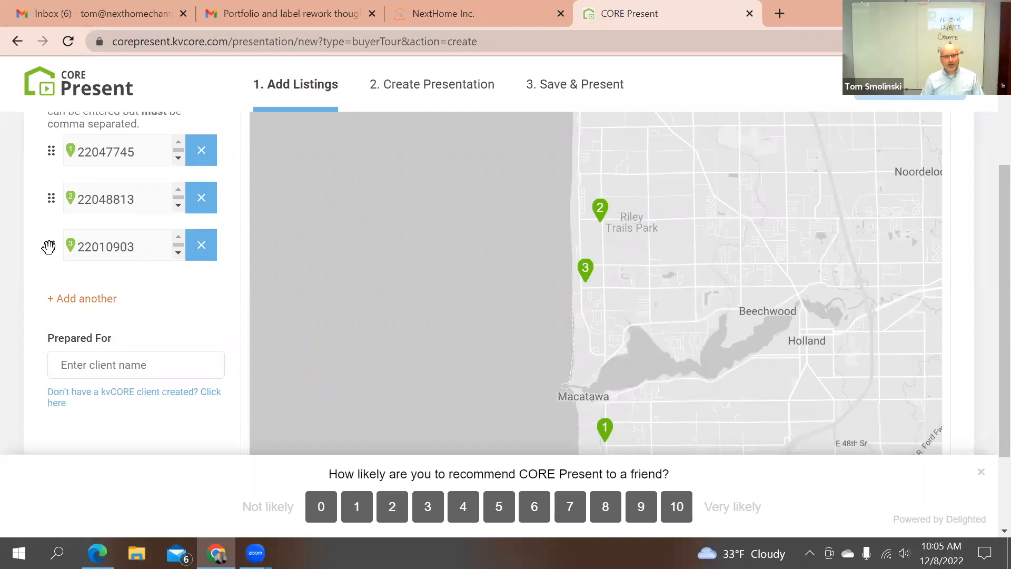
{"action": "left_click_drag", "start_coordinate": [50, 247], "coordinate": [51, 199]}
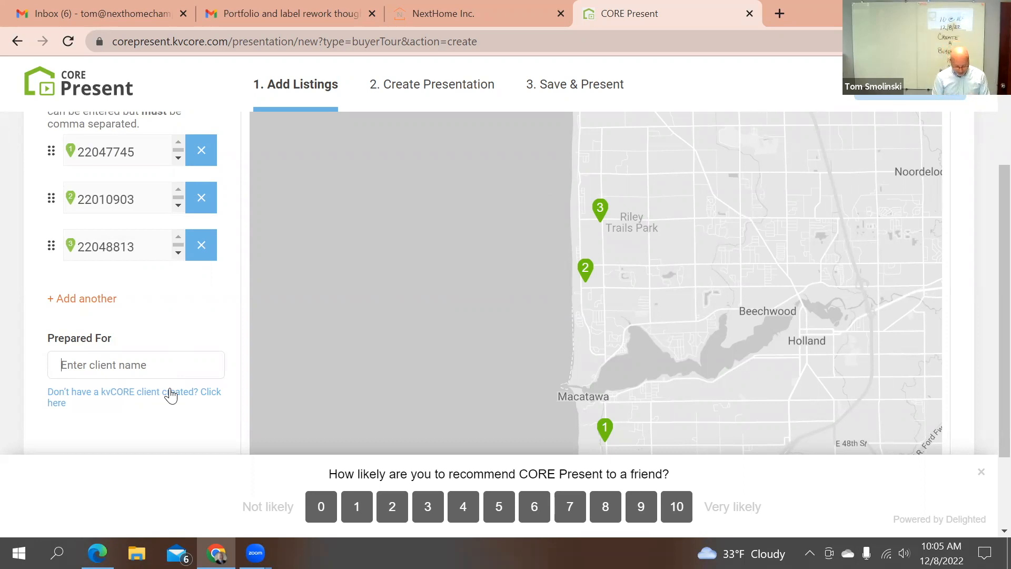
- Choose the client the tour is prepared for by searching the client's name, and continue to creating the presentation
{"action": "type", "text": "Smoo"}
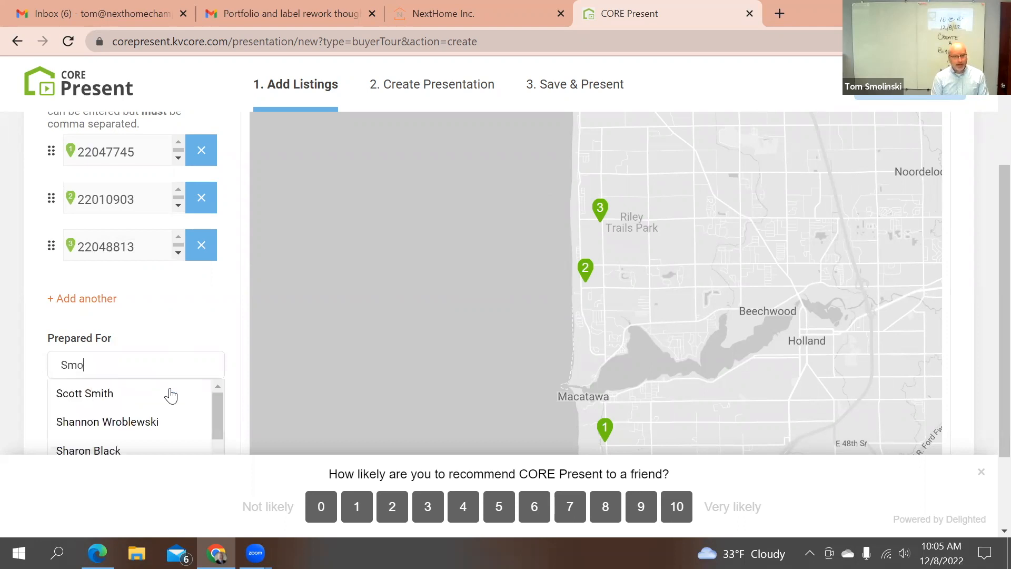
{"action": "key", "text": "BackSpace"}
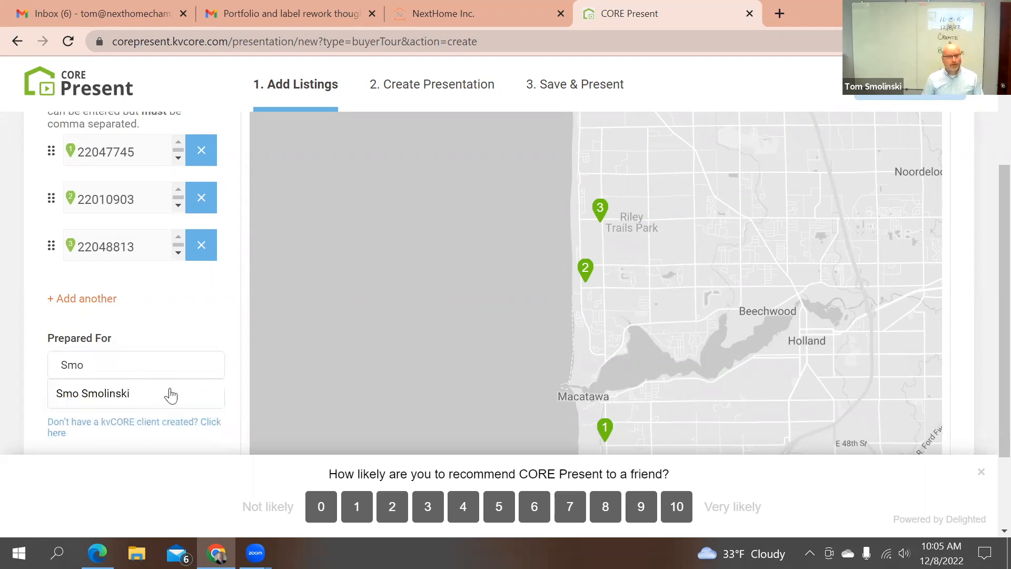
{"action": "left_click", "coordinate": [98, 394]}
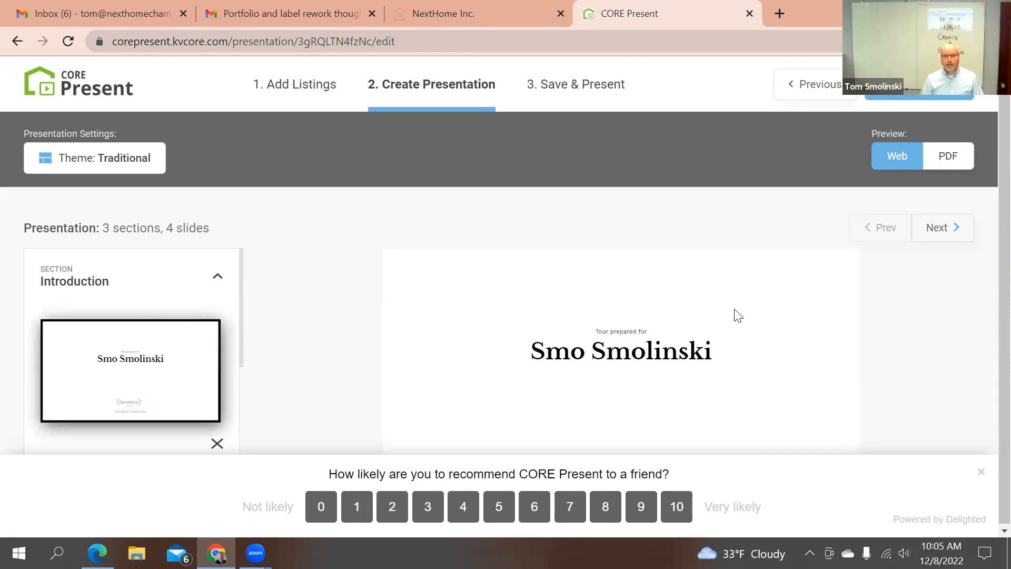
- Preview the presentation slide by slide through the Rate & Review section, and return to the opening slide
{"action": "left_click", "coordinate": [940, 225]}
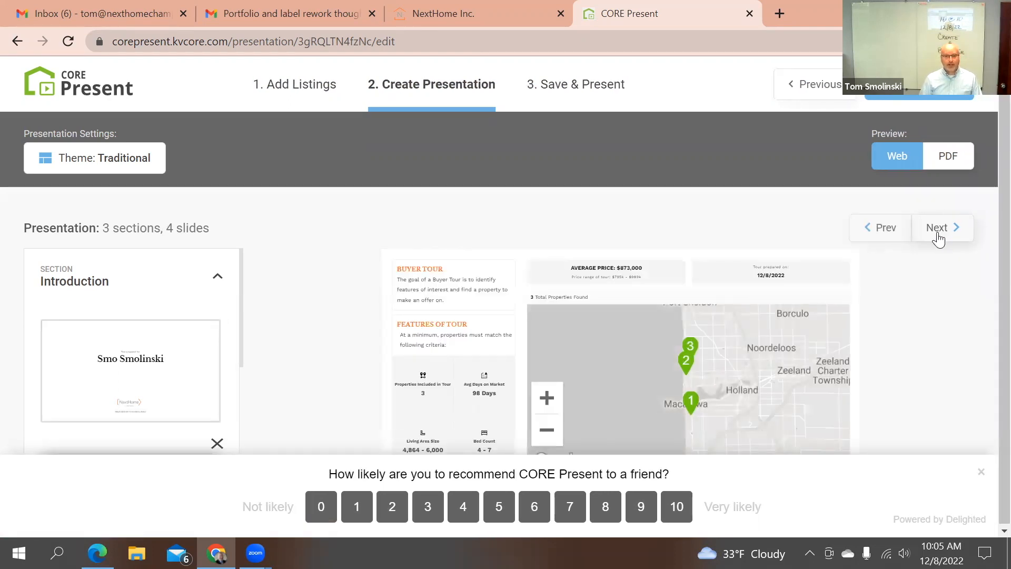
{"action": "left_click", "coordinate": [939, 227]}
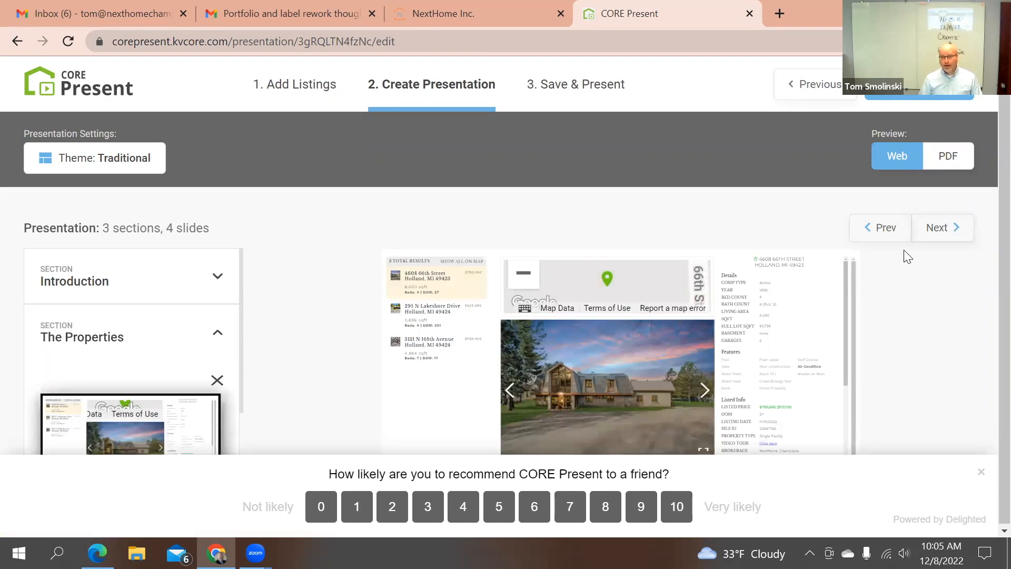
{"action": "left_click", "coordinate": [941, 227]}
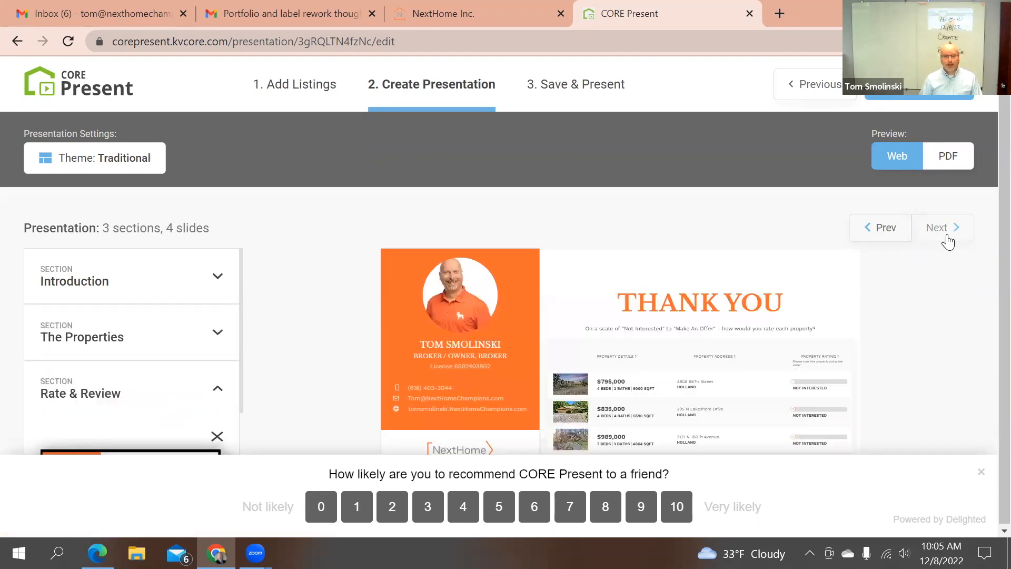
{"action": "left_click", "coordinate": [875, 230]}
{"action": "left_click", "coordinate": [875, 230]}
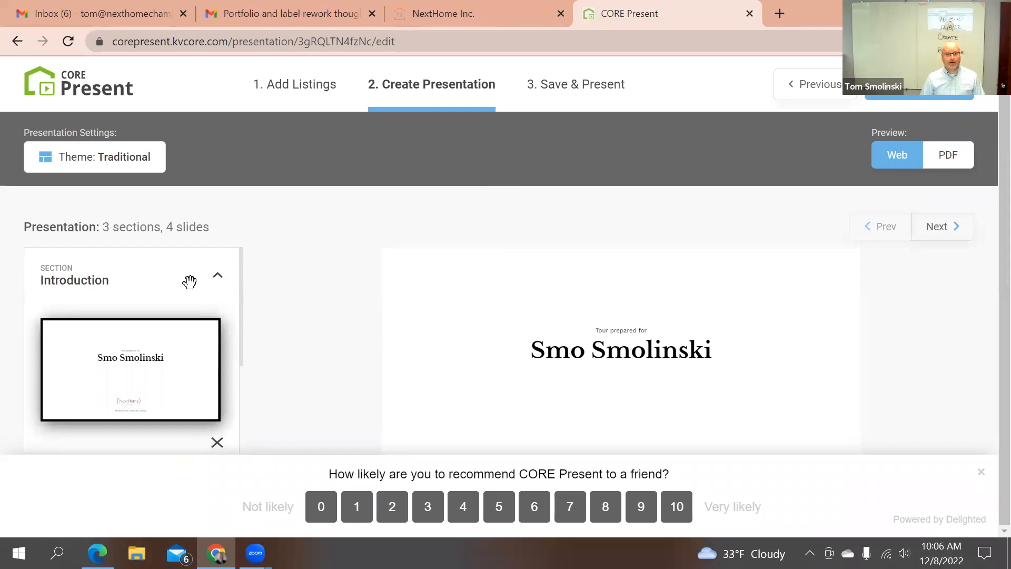
- Look through the Introduction section's slide list and dismiss the recommendation survey
{"action": "scroll", "coordinate": [190, 284], "scroll_direction": "down", "scroll_amount": 3}
{"action": "scroll", "coordinate": [187, 295], "scroll_direction": "up", "scroll_amount": 3}
{"action": "scroll", "coordinate": [113, 298], "scroll_direction": "down", "scroll_amount": 5}
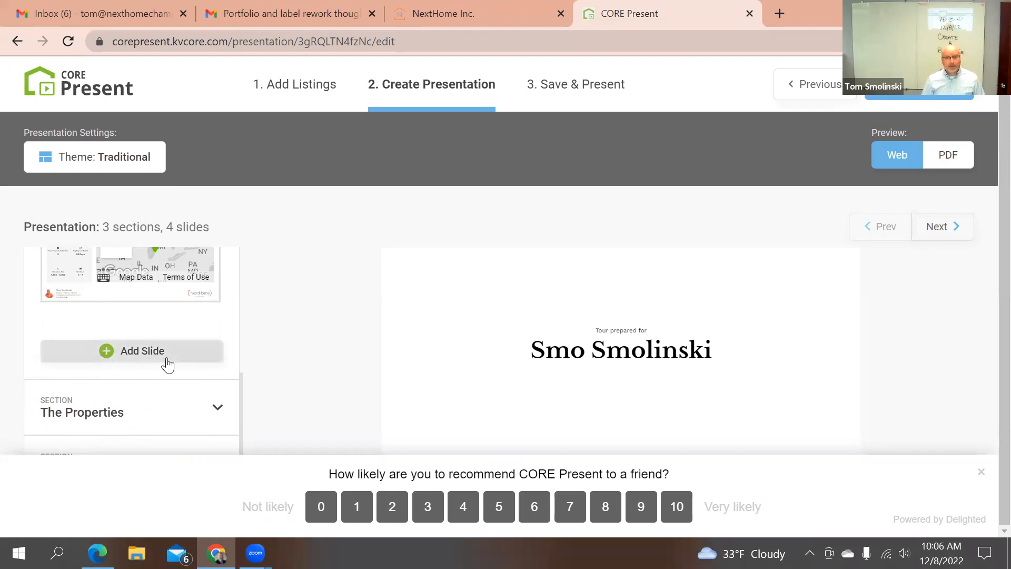
{"action": "left_click", "coordinate": [980, 472]}
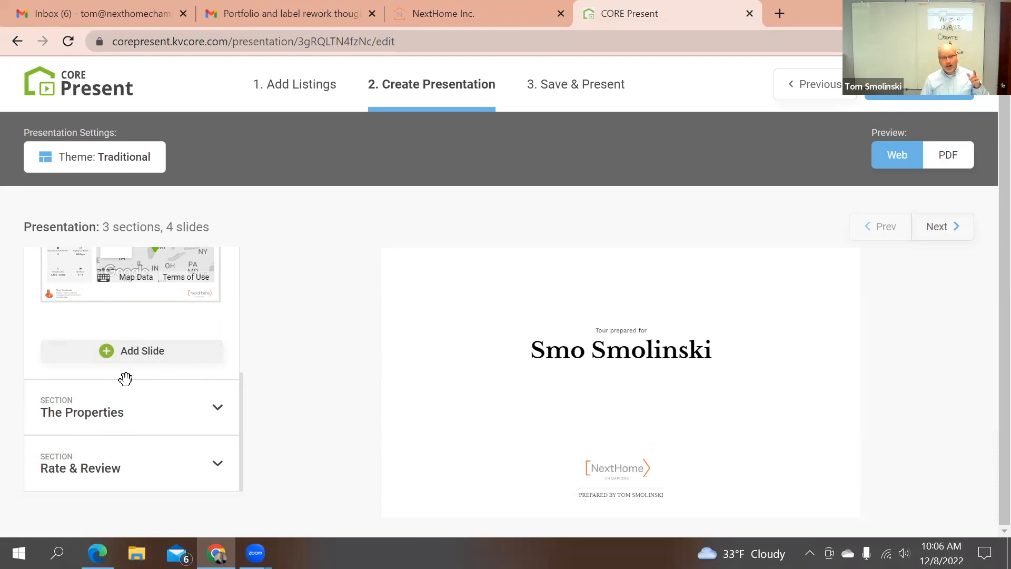
- Open the slide library for adding a slide to the Introduction section
{"action": "scroll", "coordinate": [128, 388], "scroll_direction": "up", "scroll_amount": 3}
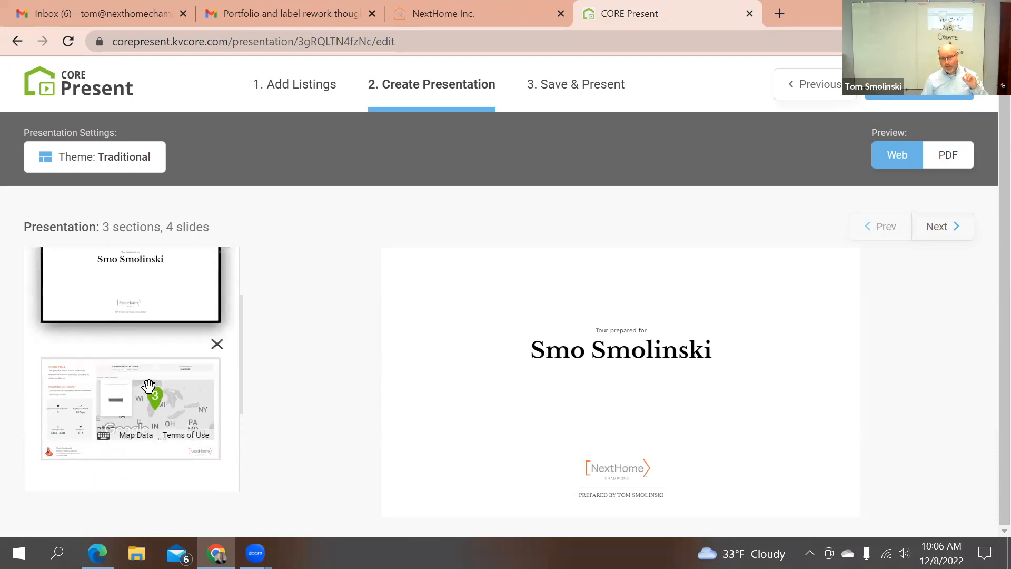
{"action": "scroll", "coordinate": [148, 386], "scroll_direction": "up", "scroll_amount": 2}
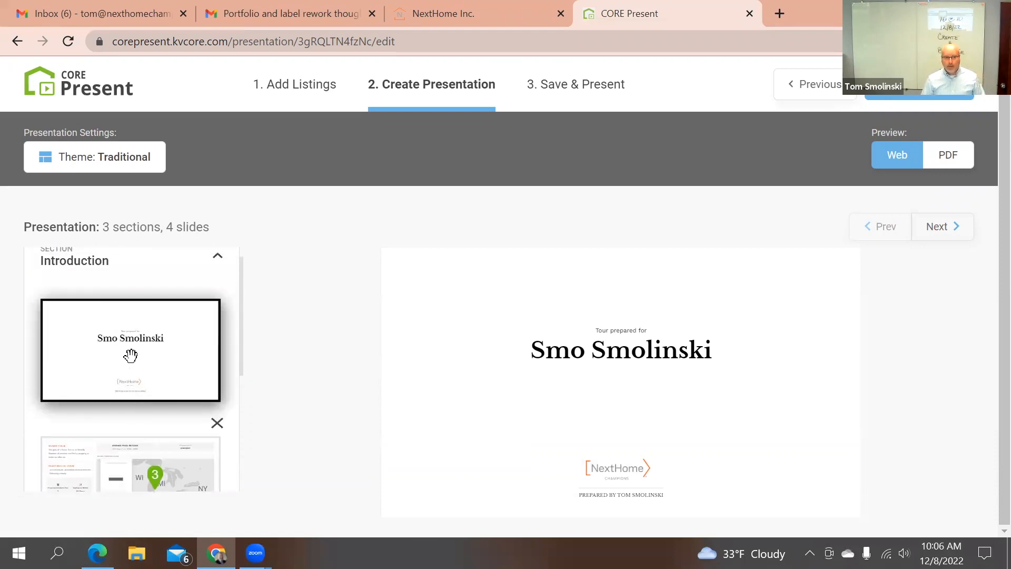
{"action": "scroll", "coordinate": [129, 388], "scroll_direction": "down", "scroll_amount": 3}
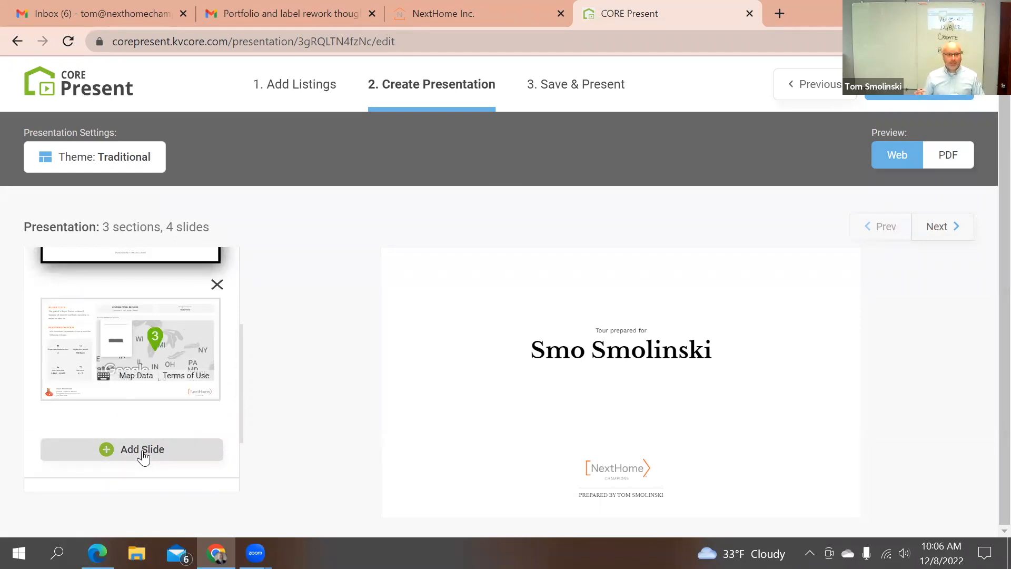
{"action": "left_click", "coordinate": [142, 456]}
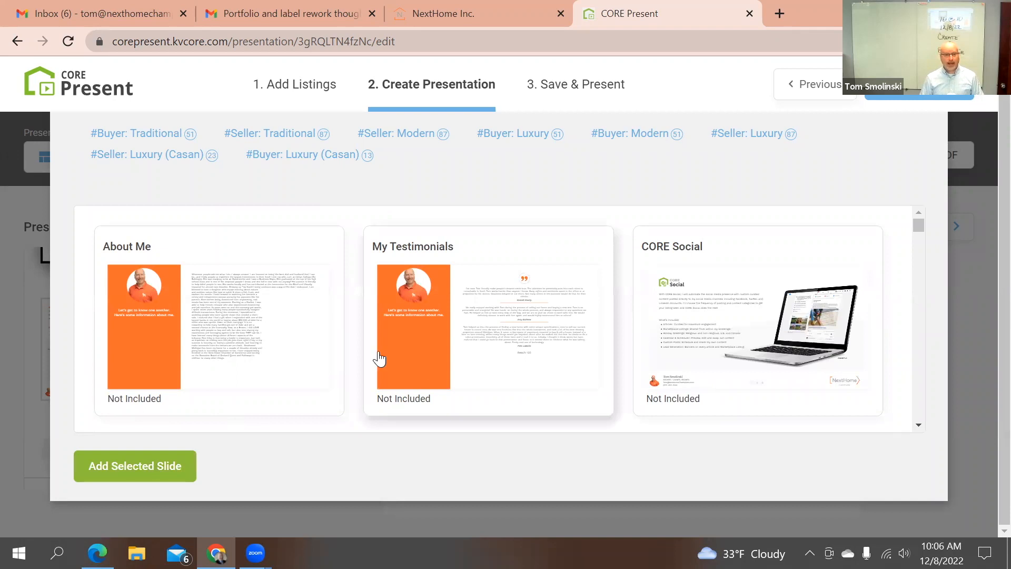
- Browse the slides available in the library, from About Me to the pricing slides
{"action": "scroll", "coordinate": [334, 366], "scroll_direction": "down", "scroll_amount": 6}
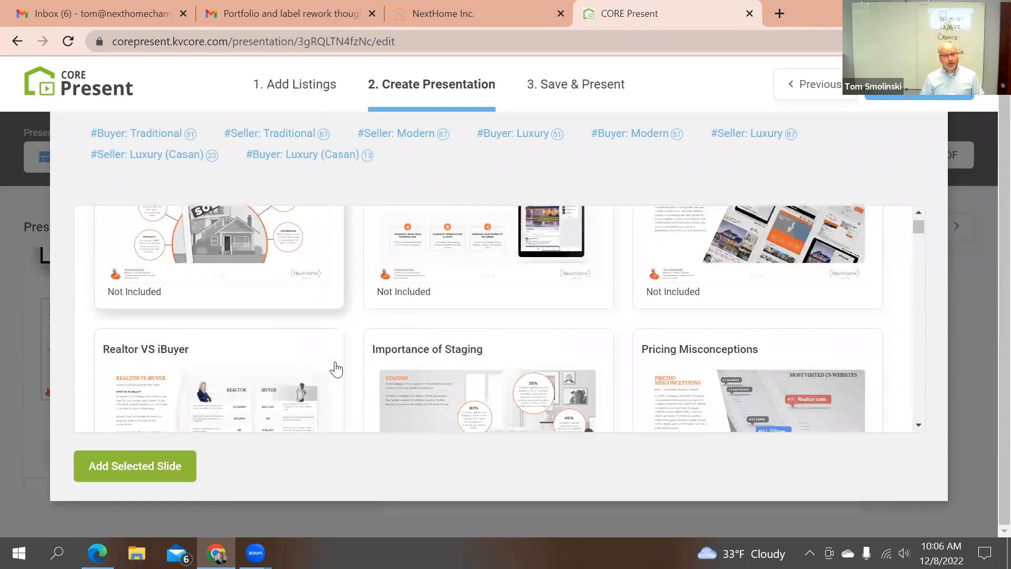
{"action": "scroll", "coordinate": [335, 369], "scroll_direction": "down", "scroll_amount": 2}
{"action": "scroll", "coordinate": [336, 368], "scroll_direction": "up", "scroll_amount": 8}
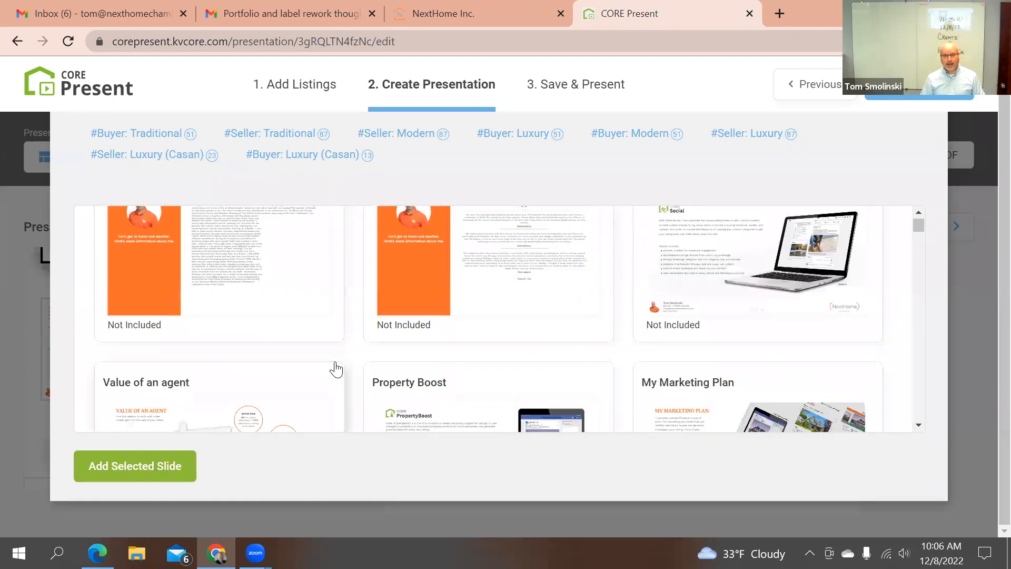
{"action": "scroll", "coordinate": [327, 342], "scroll_direction": "down", "scroll_amount": 3}
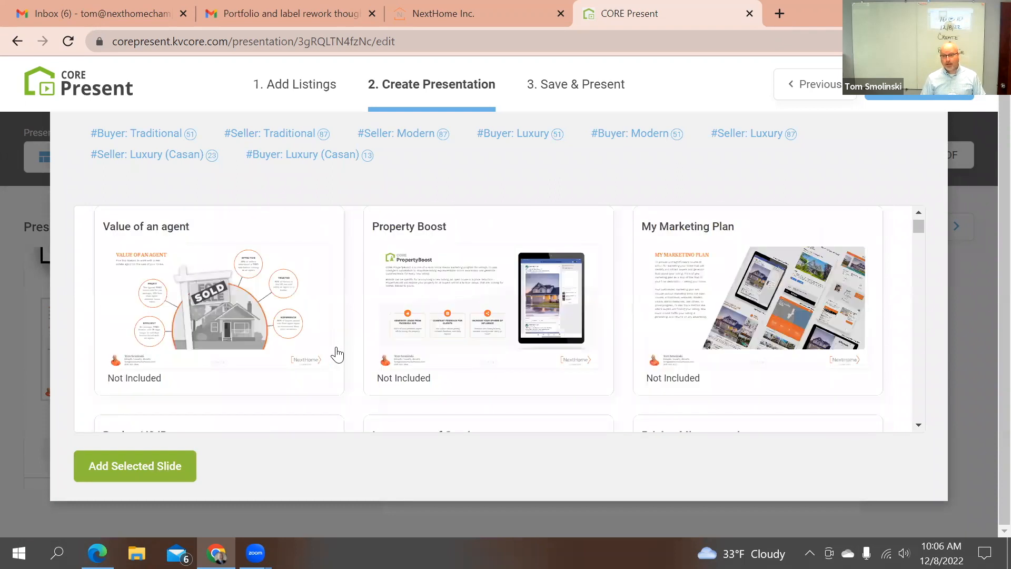
{"action": "scroll", "coordinate": [909, 289], "scroll_direction": "down", "scroll_amount": 3}
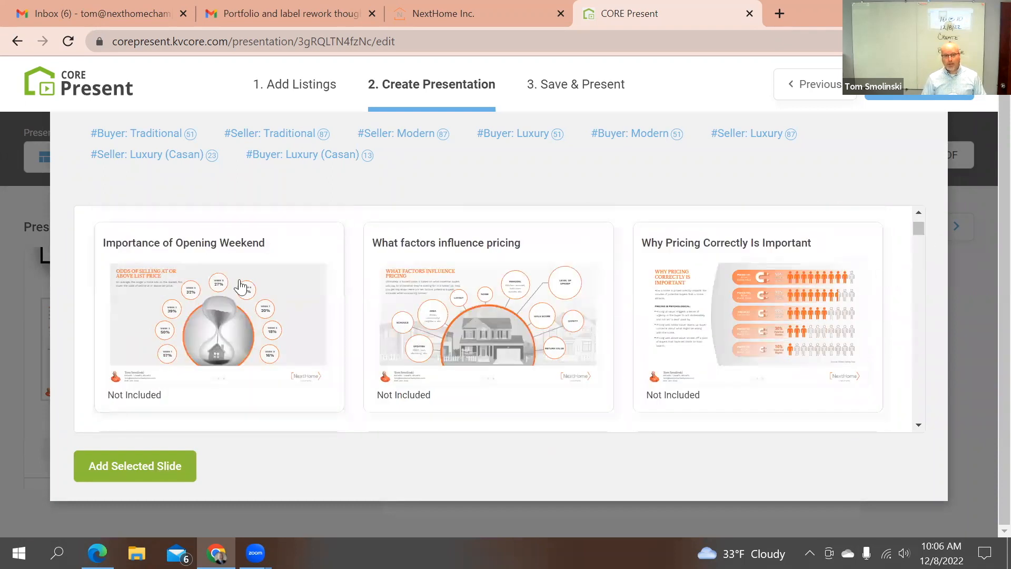
{"action": "scroll", "coordinate": [415, 292], "scroll_direction": "down", "scroll_amount": 5}
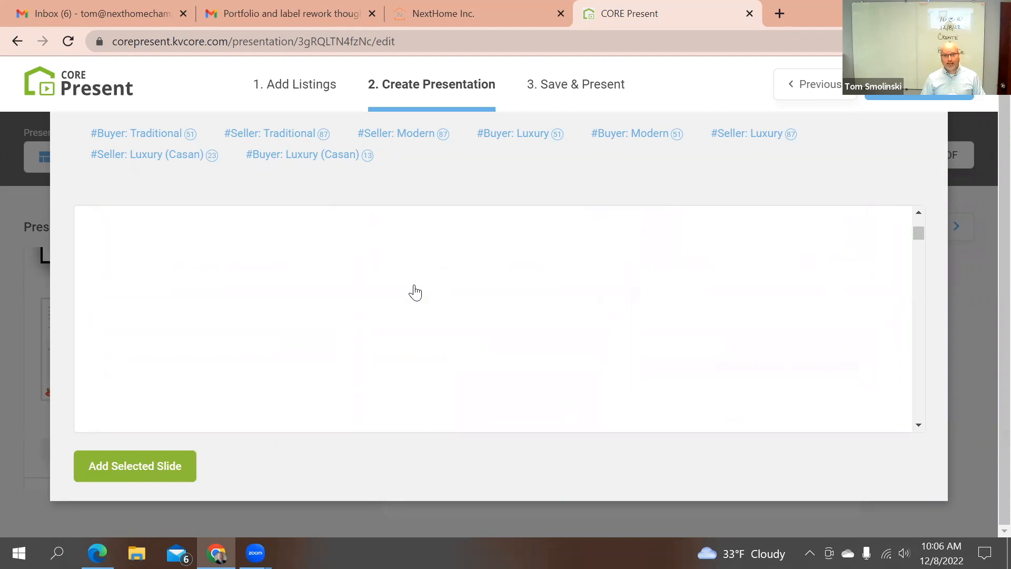
{"action": "scroll", "coordinate": [414, 292], "scroll_direction": "up", "scroll_amount": 10}
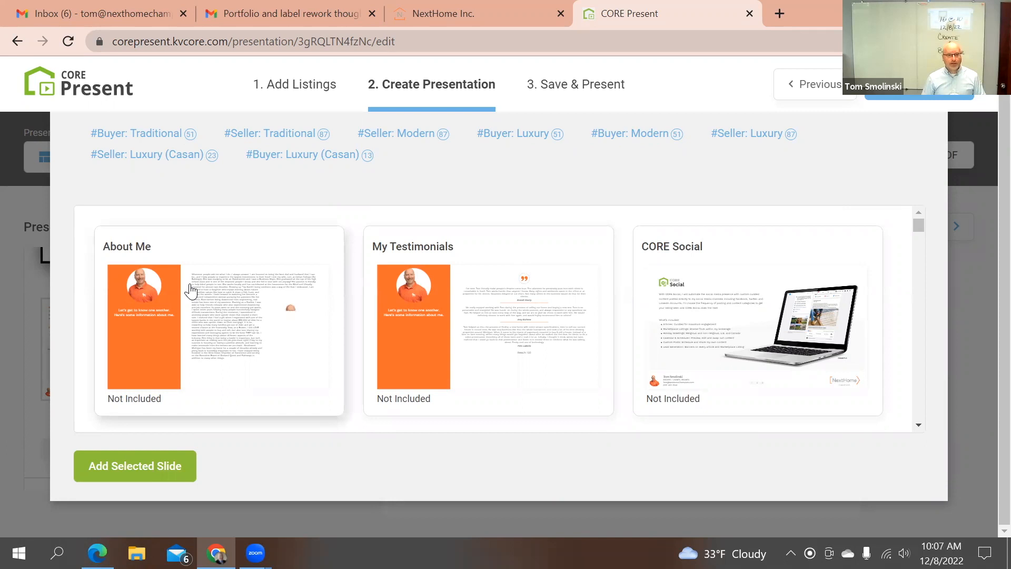
- Add the About Me slide to the Introduction section and move it ahead of the tour map slide
{"action": "left_click", "coordinate": [203, 315]}
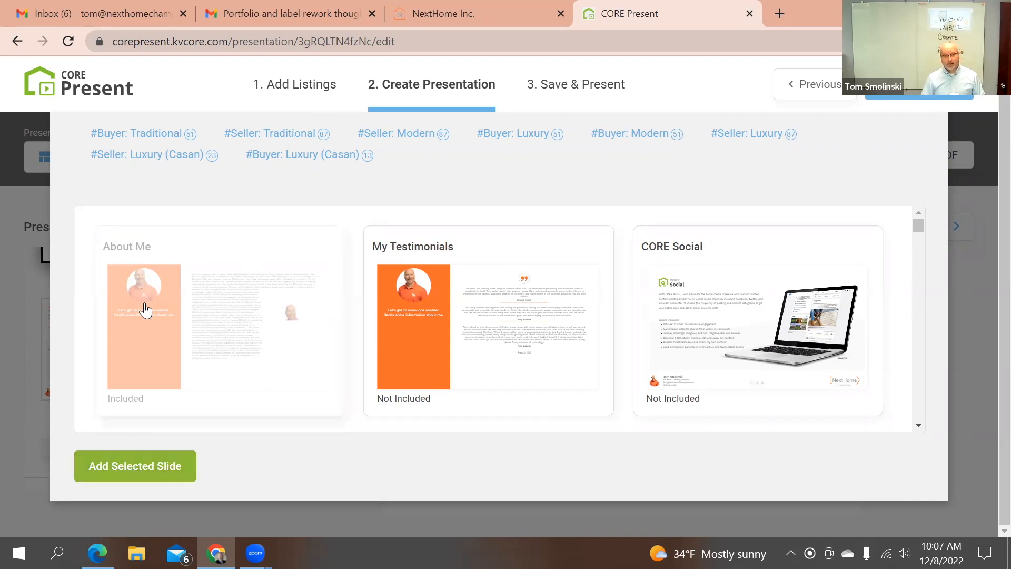
{"action": "left_click", "coordinate": [120, 465]}
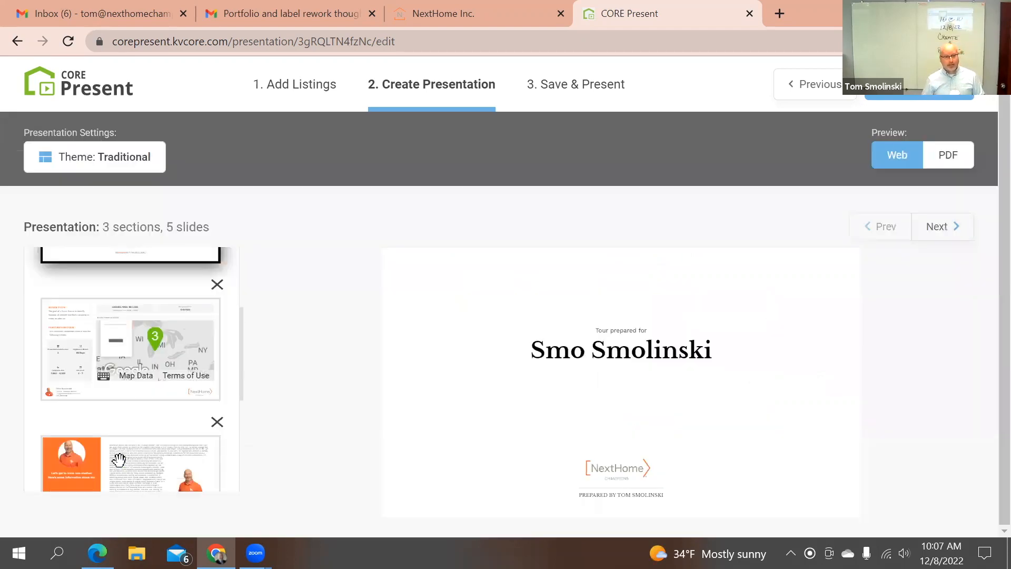
{"action": "scroll", "coordinate": [122, 362], "scroll_direction": "up", "scroll_amount": 3}
{"action": "scroll", "coordinate": [122, 362], "scroll_direction": "down", "scroll_amount": 5}
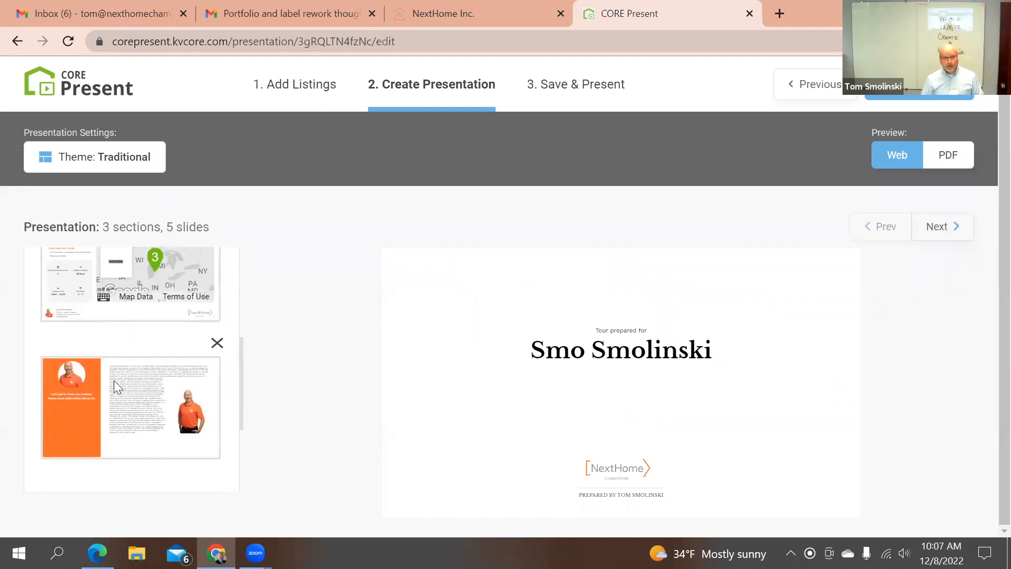
{"action": "left_click_drag", "start_coordinate": [133, 404], "coordinate": [120, 300]}
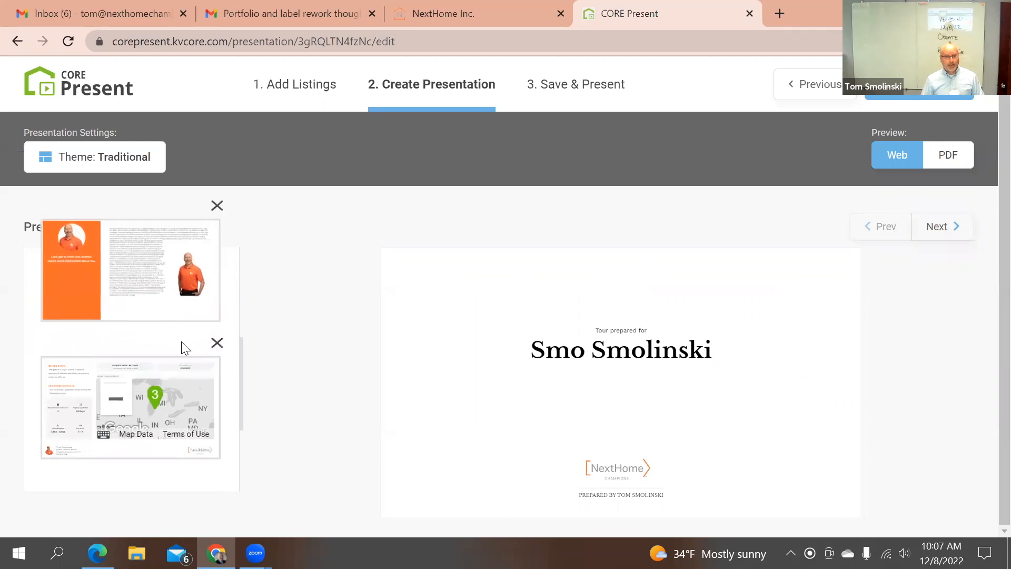
- Add the My Testimonials slide from the library to the Rate & Review section and check its place after the Thank You slide
{"action": "scroll", "coordinate": [95, 401], "scroll_direction": "down", "scroll_amount": 3}
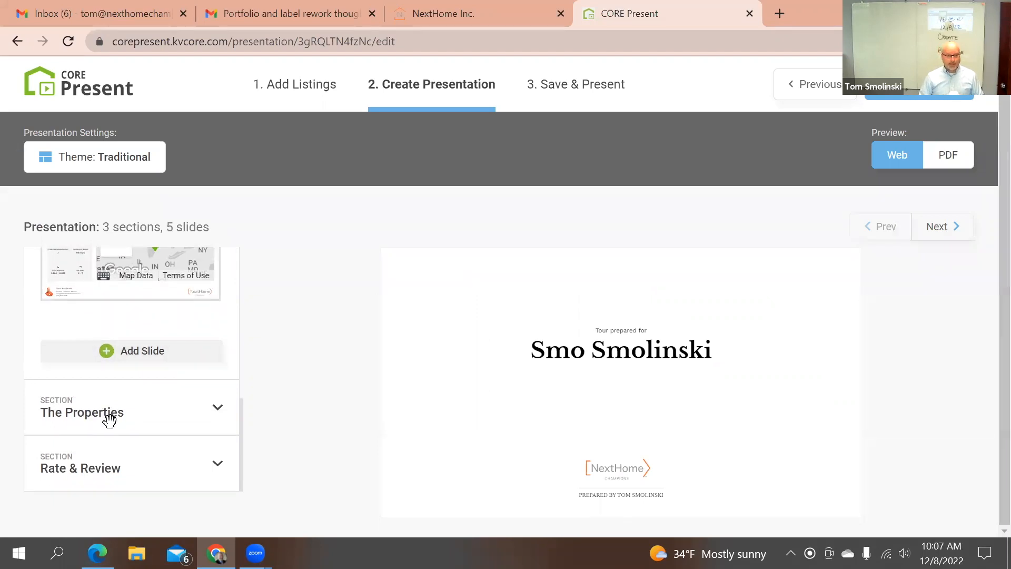
{"action": "left_click", "coordinate": [89, 470]}
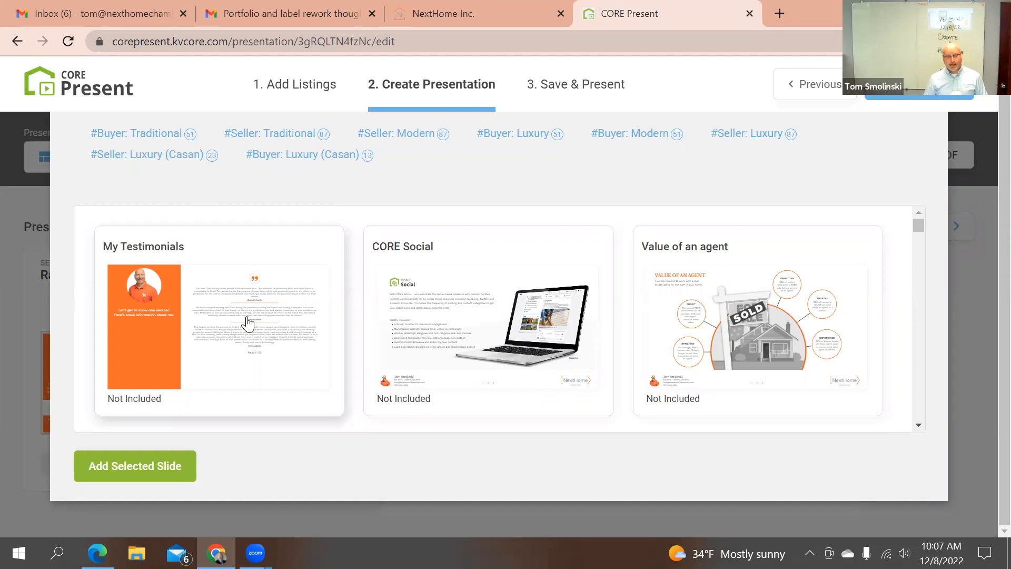
{"action": "left_click", "coordinate": [267, 337]}
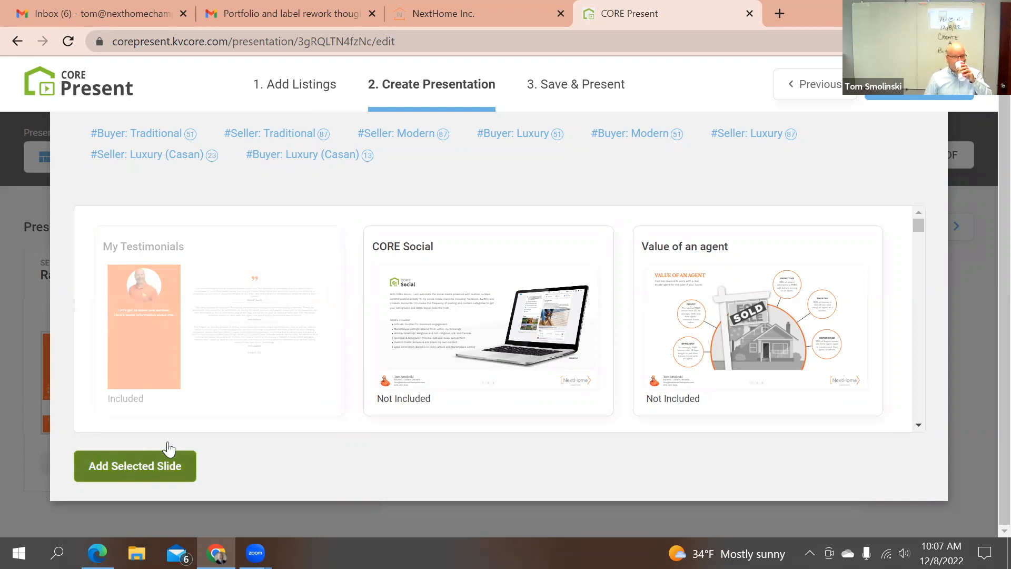
{"action": "left_click", "coordinate": [168, 450]}
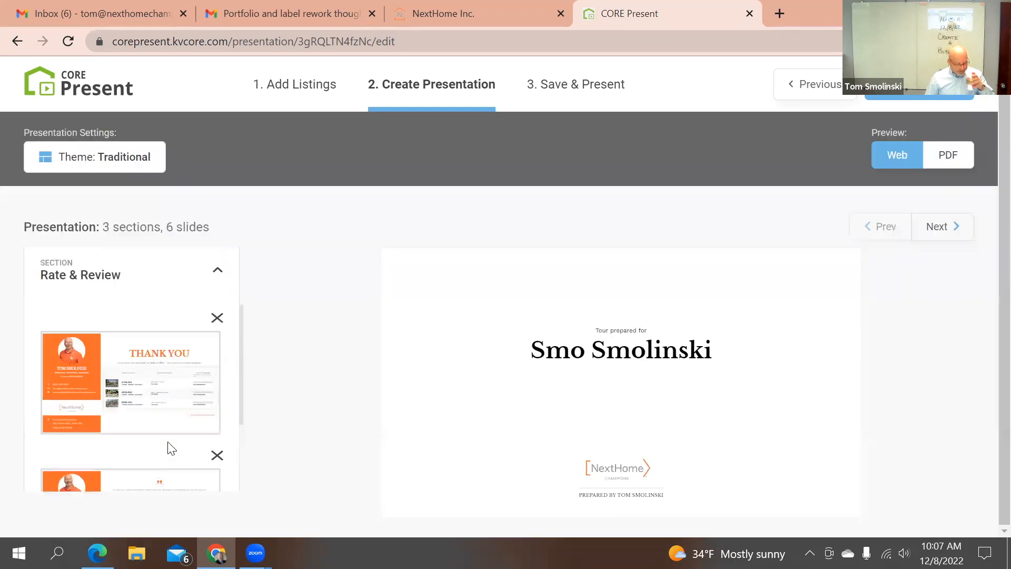
{"action": "scroll", "coordinate": [162, 401], "scroll_direction": "down", "scroll_amount": 3}
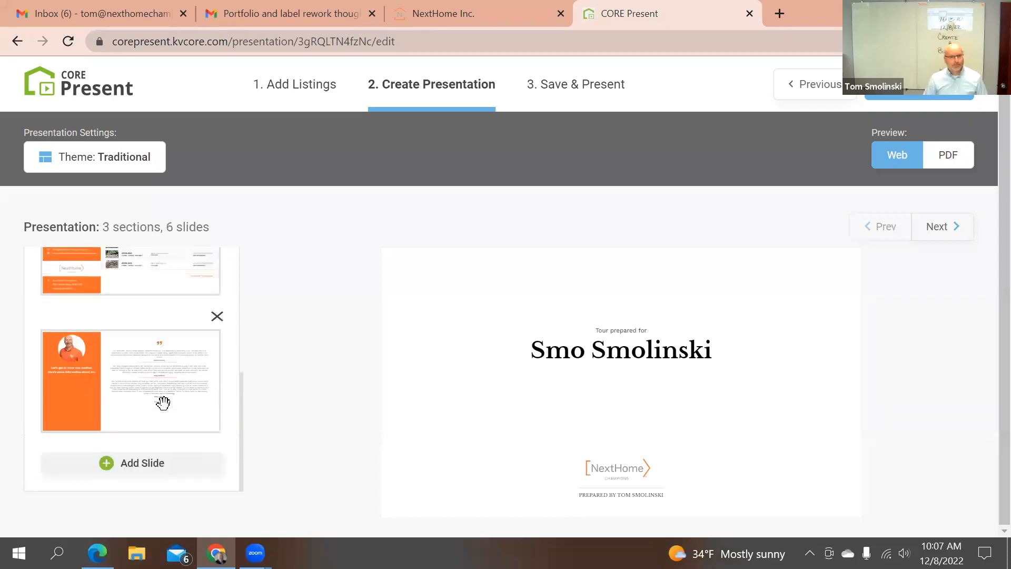
{"action": "scroll", "coordinate": [163, 376], "scroll_direction": "up", "scroll_amount": 3}
{"action": "scroll", "coordinate": [169, 379], "scroll_direction": "down", "scroll_amount": 1}
{"action": "scroll", "coordinate": [142, 342], "scroll_direction": "down", "scroll_amount": 2}
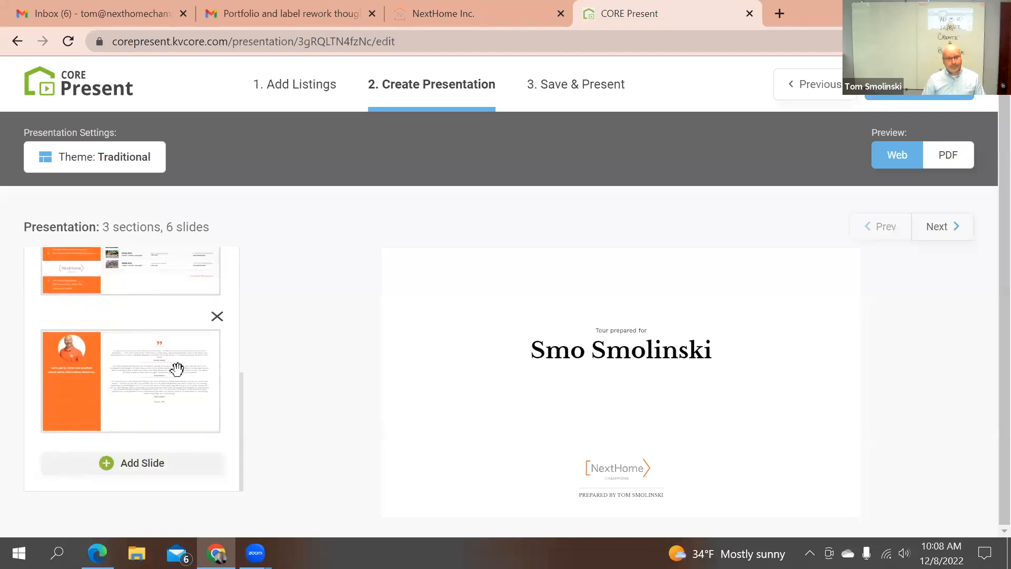
{"action": "scroll", "coordinate": [157, 389], "scroll_direction": "up", "scroll_amount": 4}
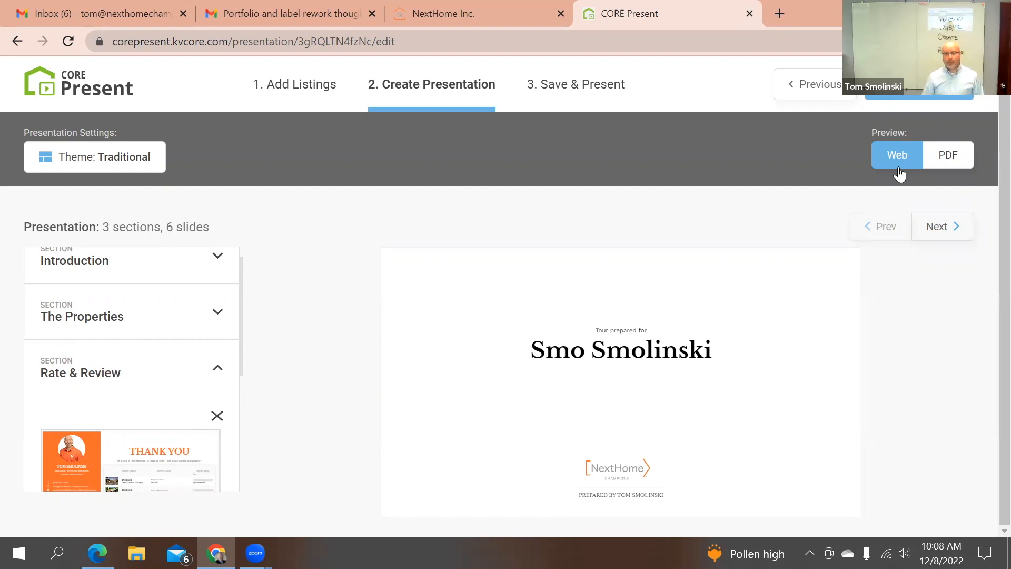
- Switch the presentation preview to PDF and look over the cover page down to the agent's contact details
{"action": "left_click", "coordinate": [944, 167]}
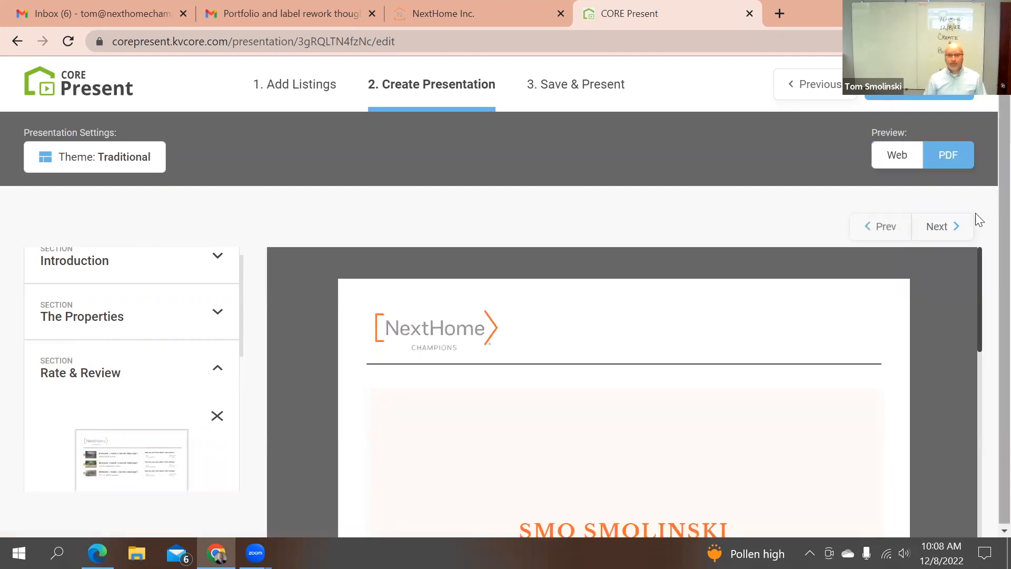
{"action": "scroll", "coordinate": [908, 309], "scroll_direction": "down", "scroll_amount": 5}
{"action": "scroll", "coordinate": [909, 309], "scroll_direction": "down", "scroll_amount": 3}
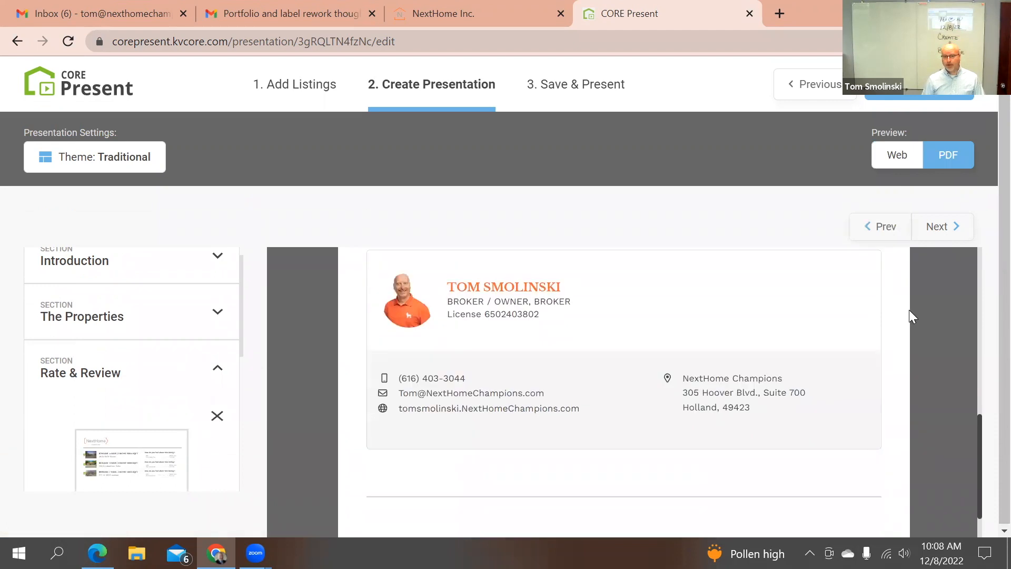
{"action": "scroll", "coordinate": [909, 309], "scroll_direction": "up", "scroll_amount": 5}
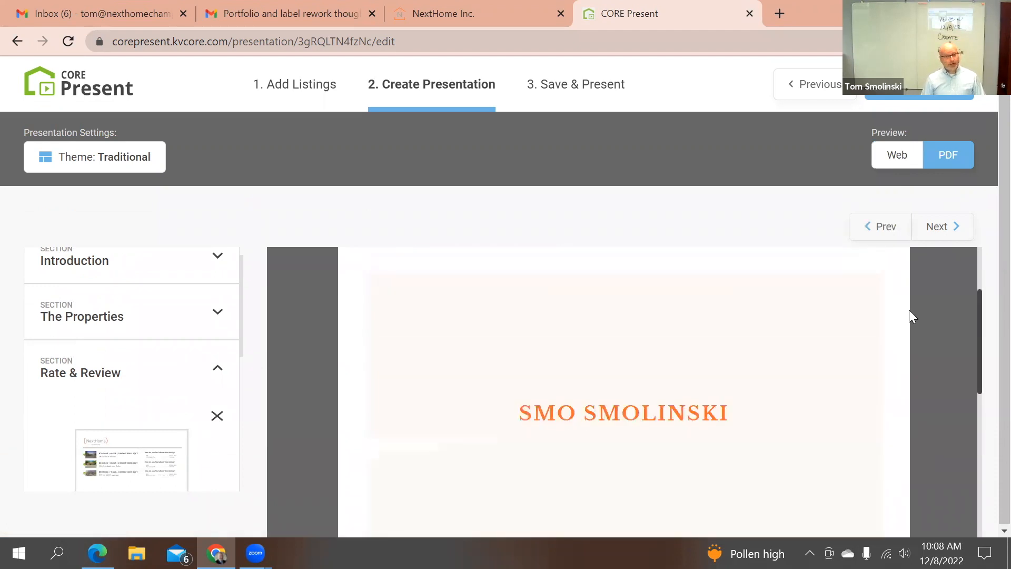